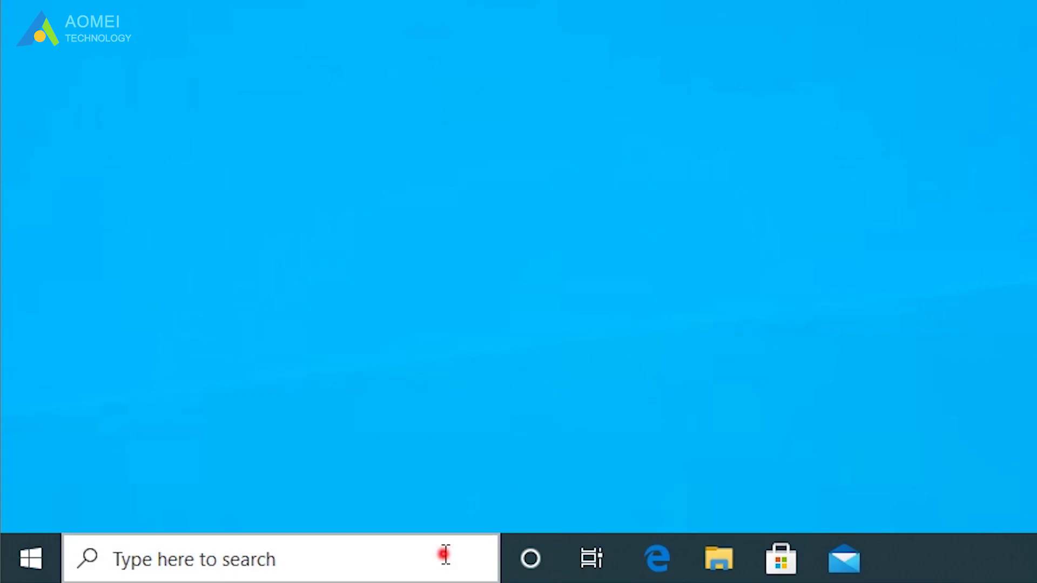
text(cmd)
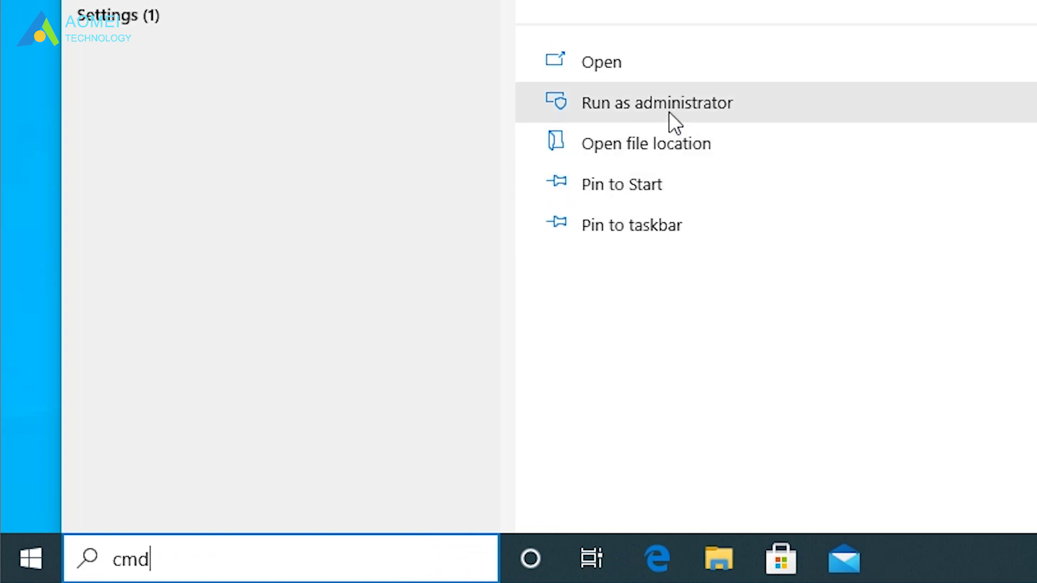
Step: Run diskpart as administrator, list the disks, select disk 1 and clean it
click(668, 111)
text(d)
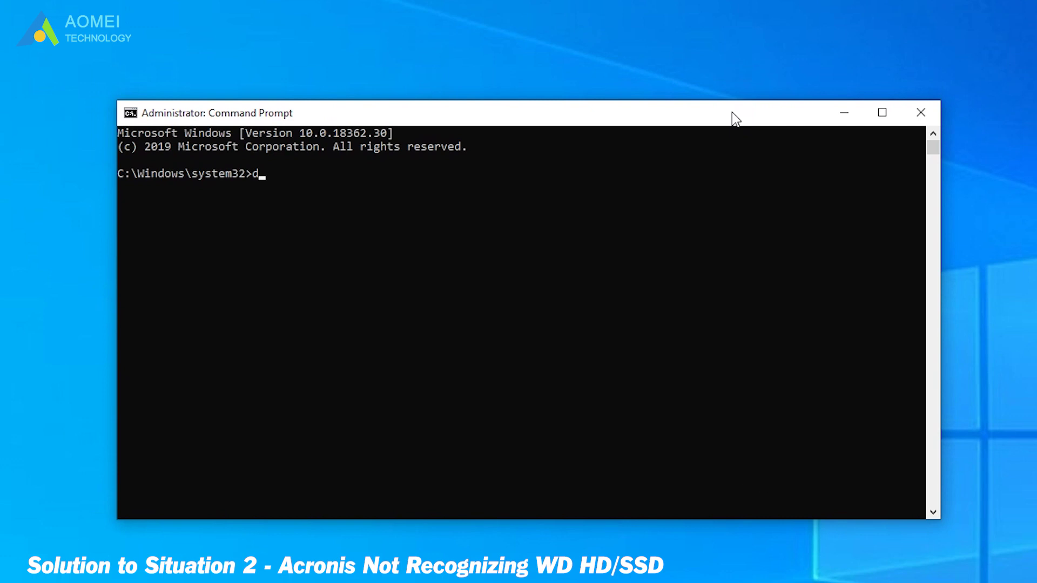
text(iskpart)
key(Return)
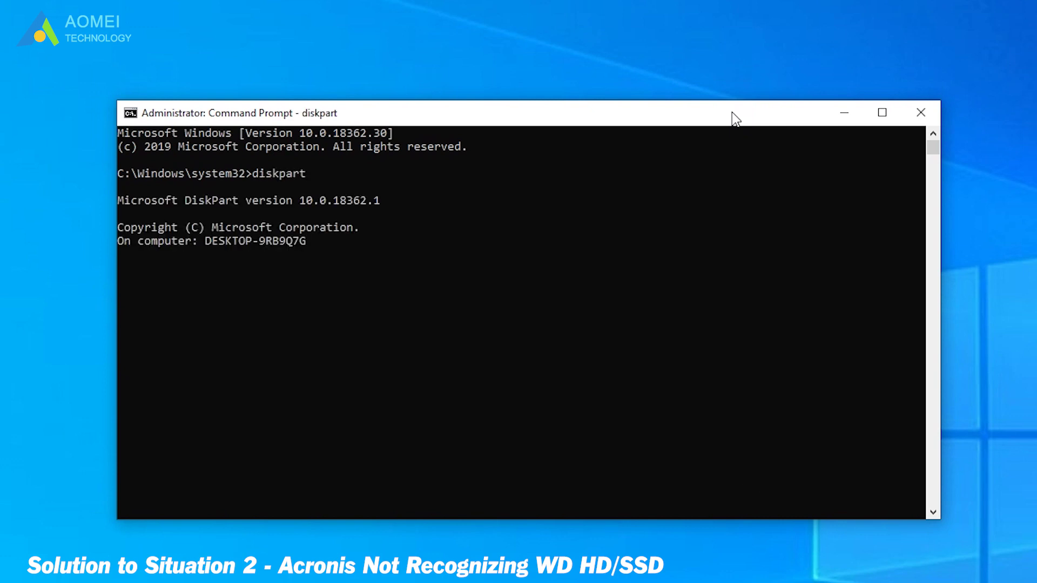
text(lis)
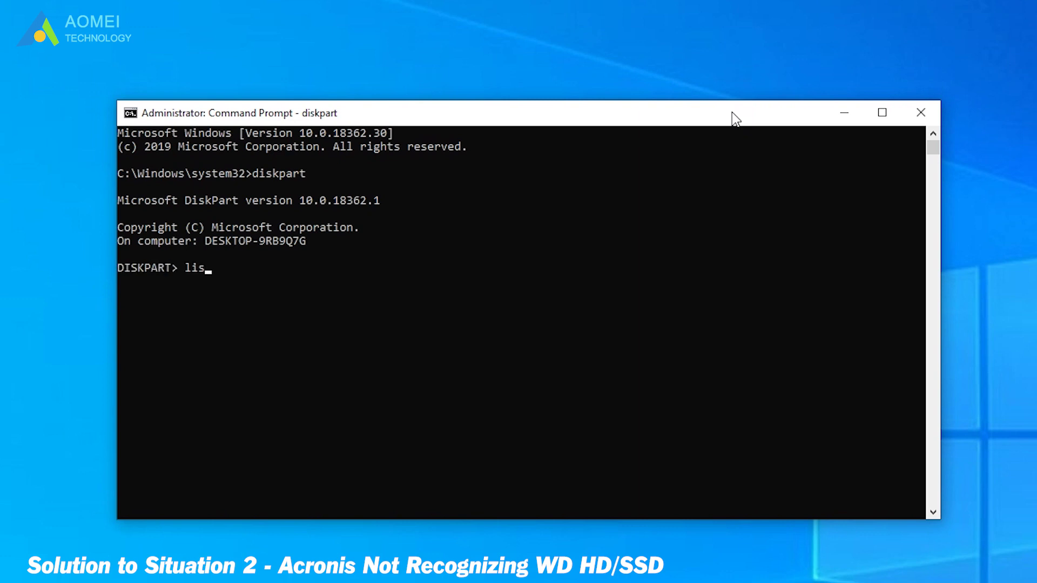
text(t disk)
key(Return)
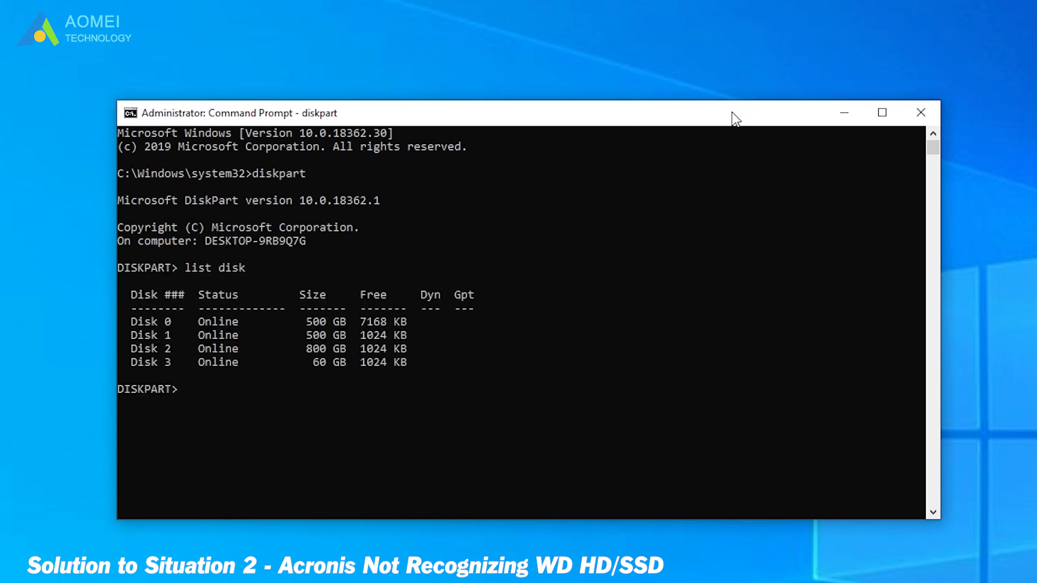
text(select )
text(disk 1)
key(Return)
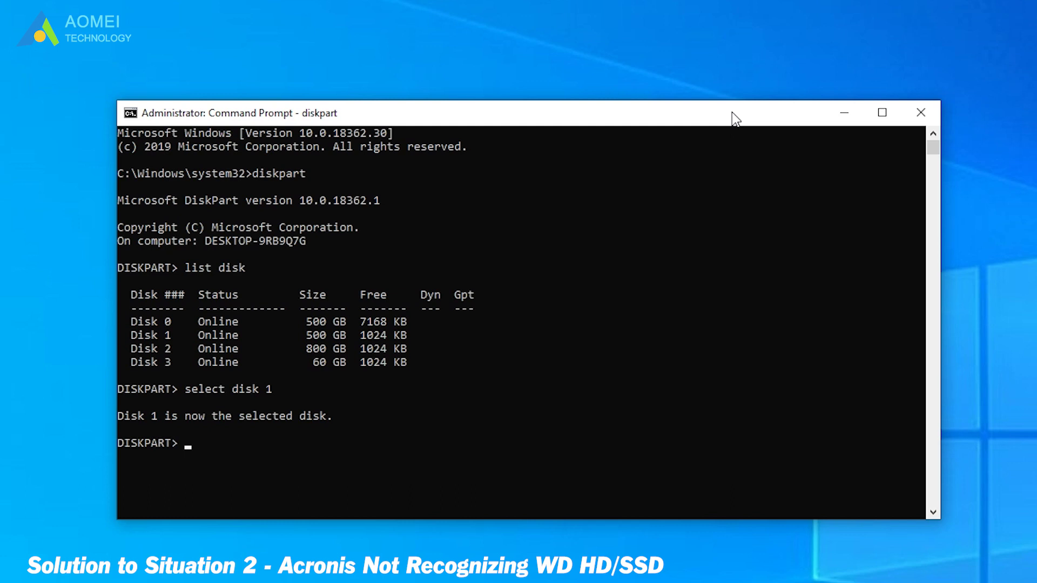
text(clean)
key(Return)
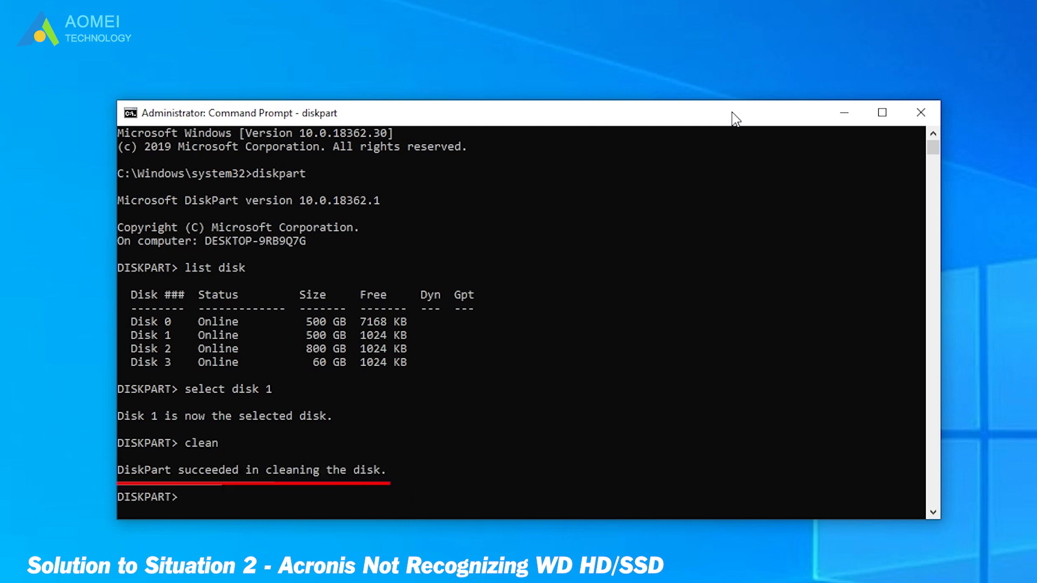
key(super+r)
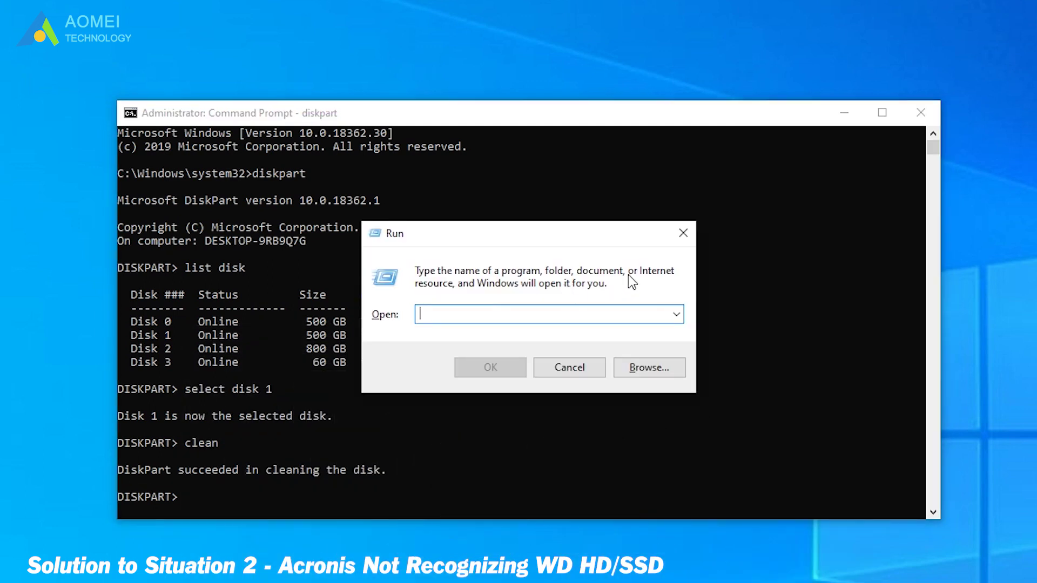
text(disk)
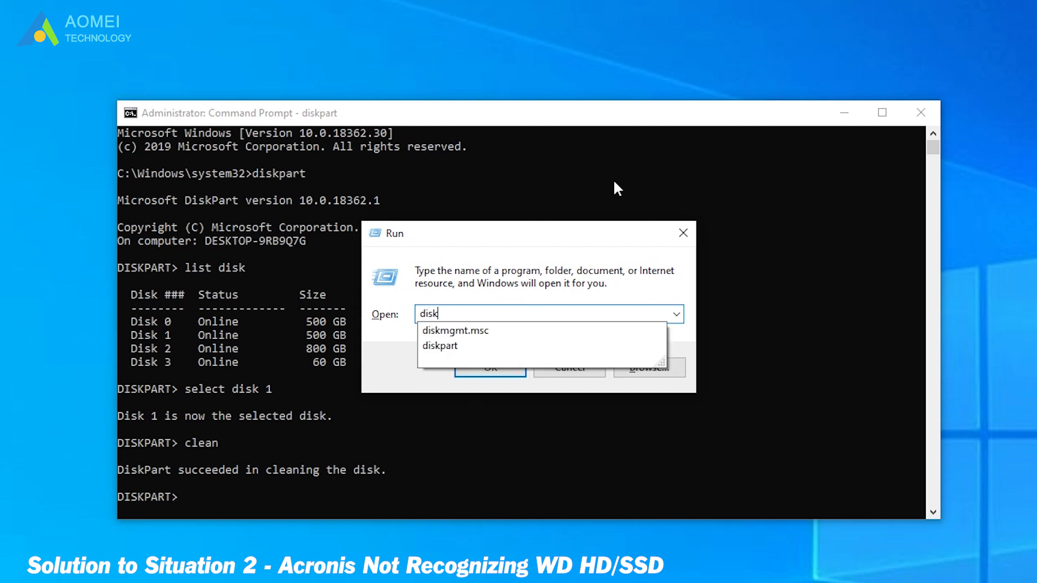
text(mgmt)
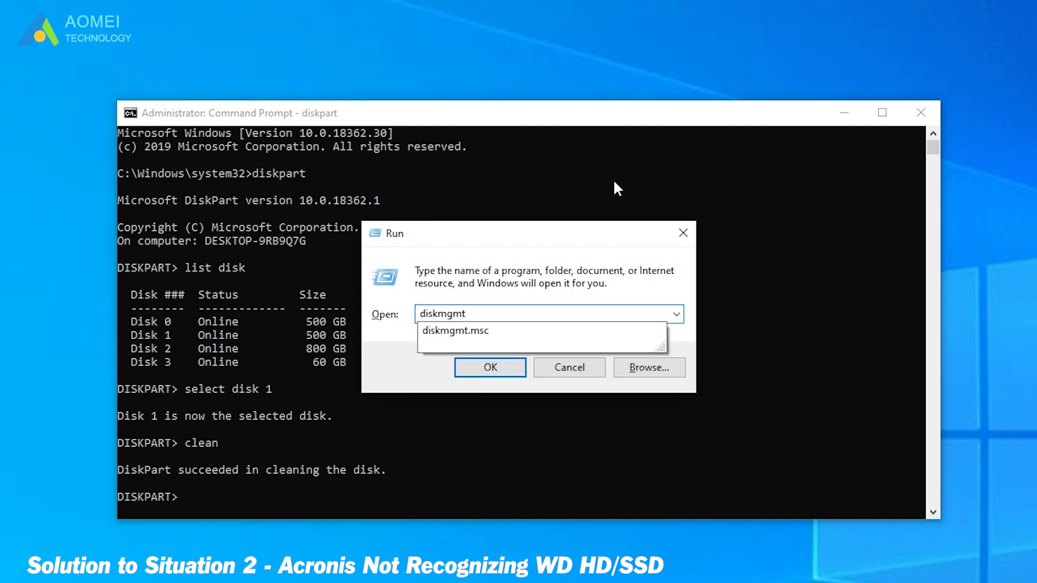
text(.msc)
Step: Initialize the uninitialized Disk 1 with MBR in Disk Management (diskmgmt.msc)
key(Return)
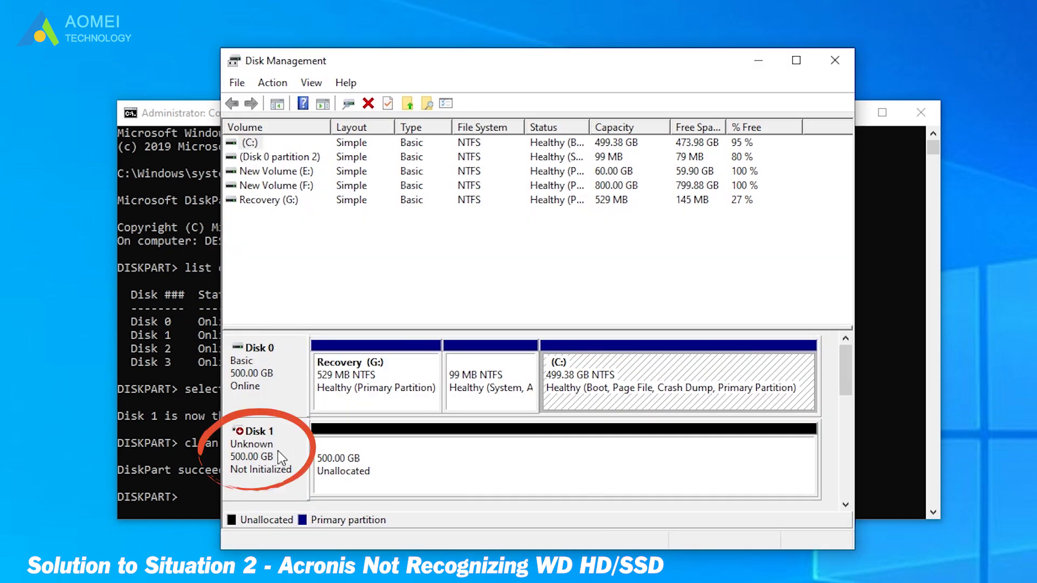
click(276, 449)
right_click(270, 443)
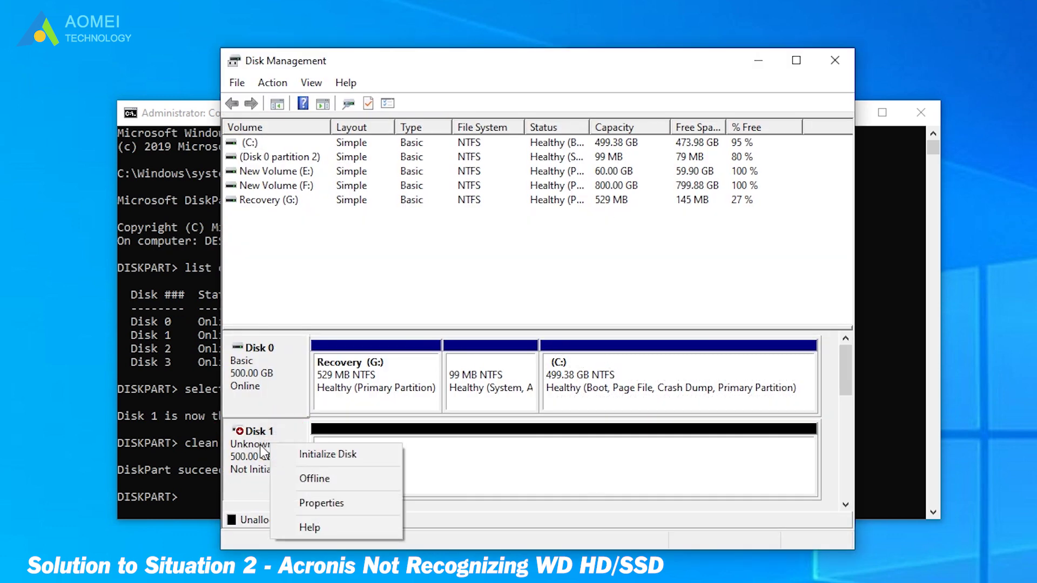
click(308, 458)
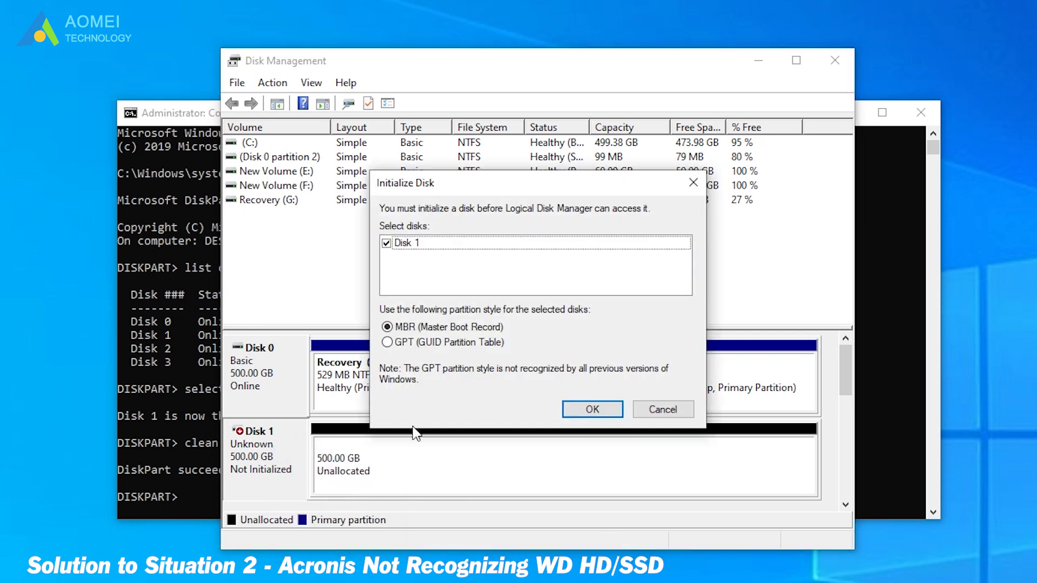
click(592, 411)
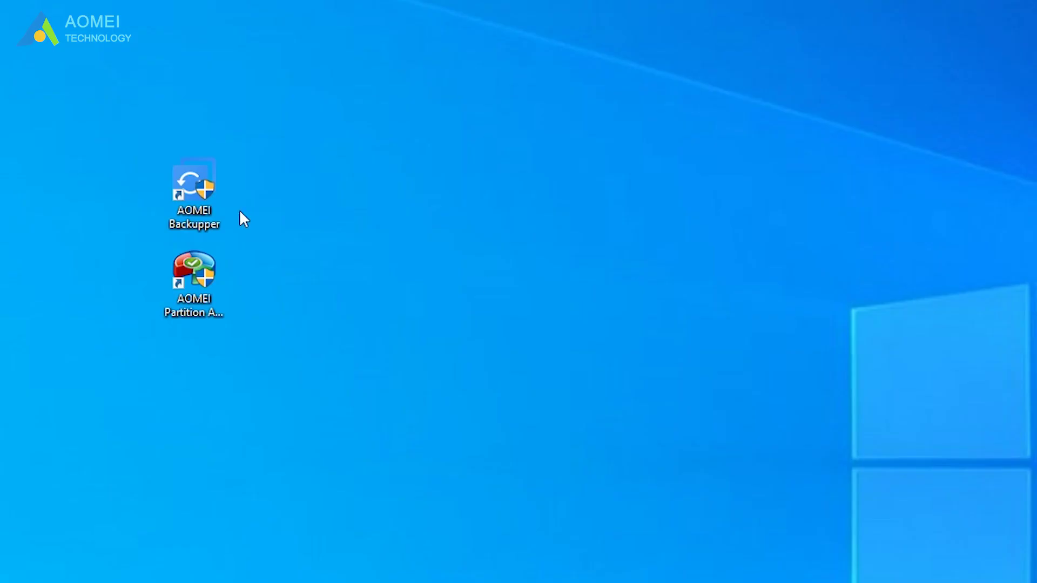
Step: Launch AOMEI Backupper from the desktop icon and show its Clone section
double_click(209, 205)
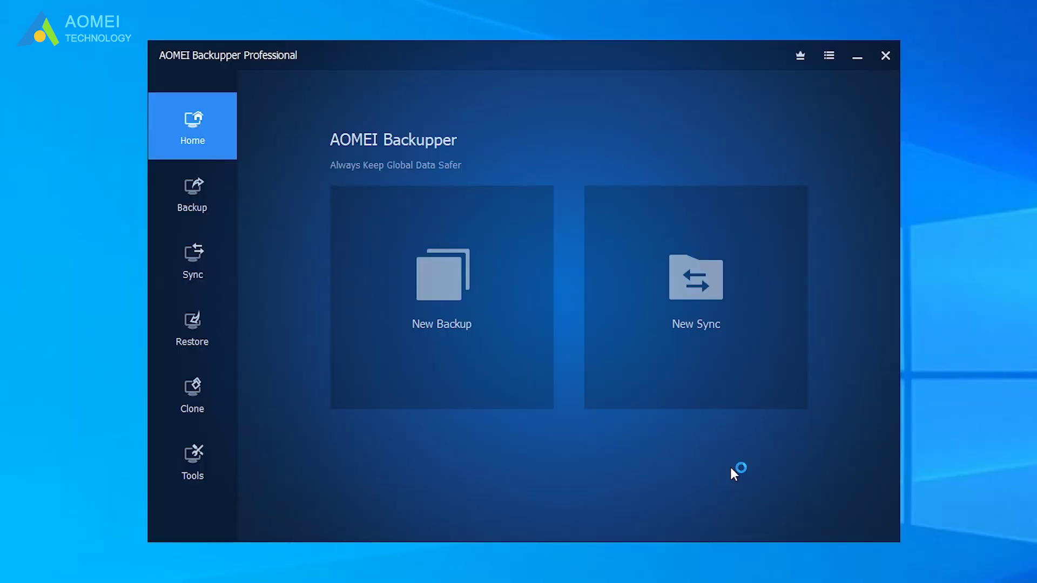
click(187, 394)
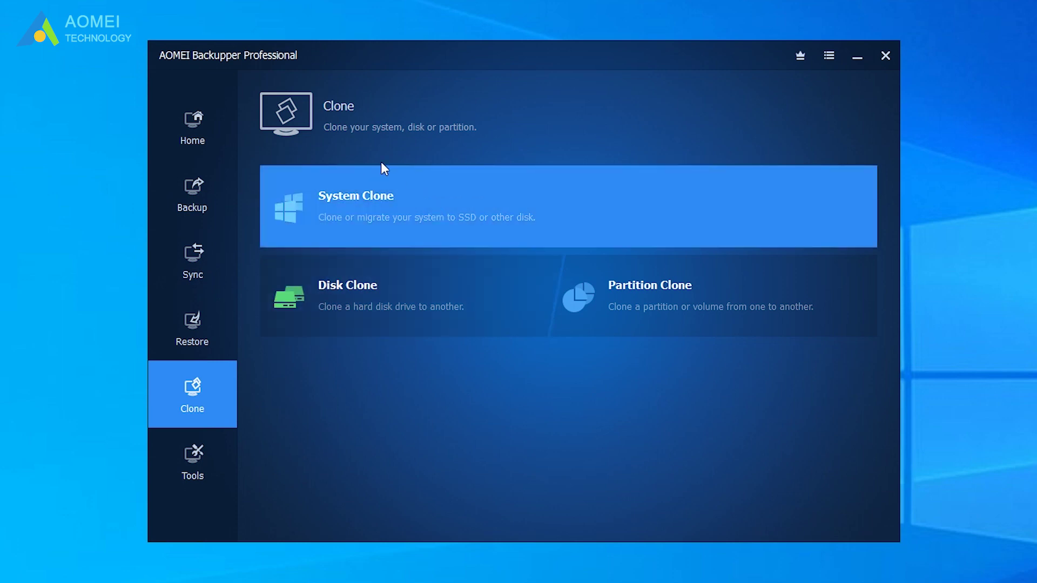
Step: Disk Clone the 60 GB Disk3 onto the 800 GB Disk2, accepting the overwrite
click(425, 290)
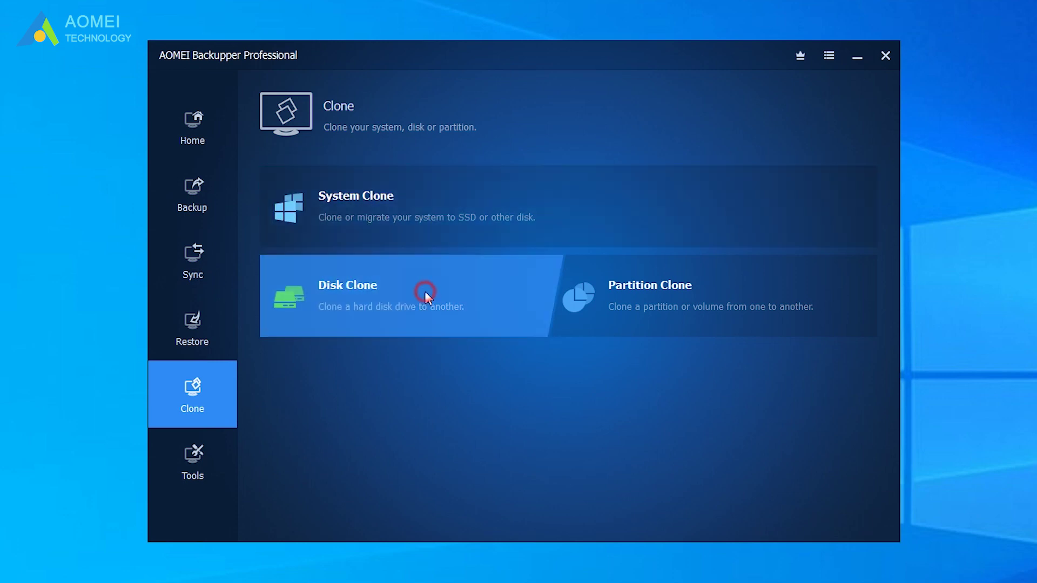
click(709, 388)
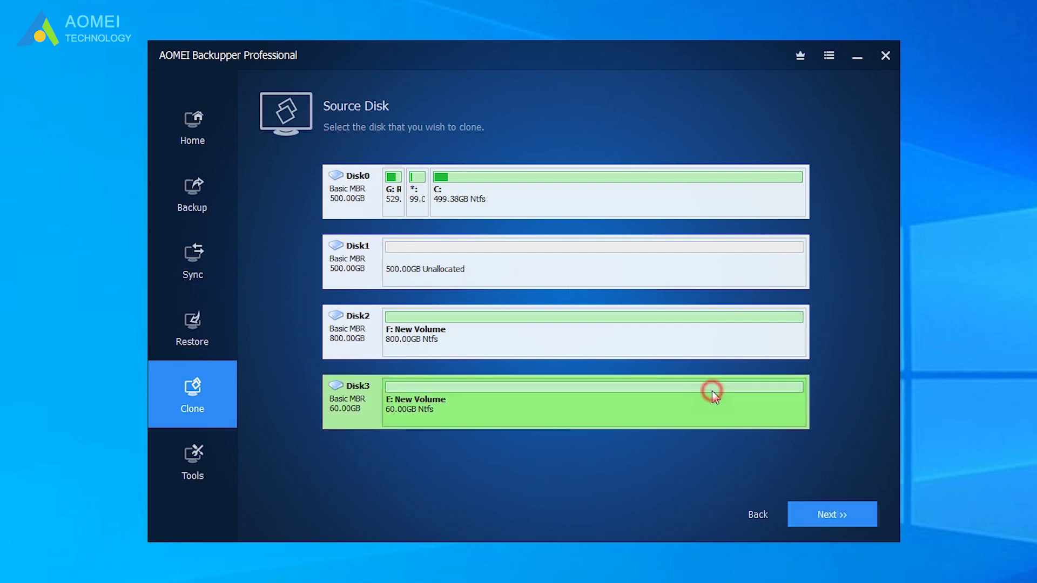
click(831, 515)
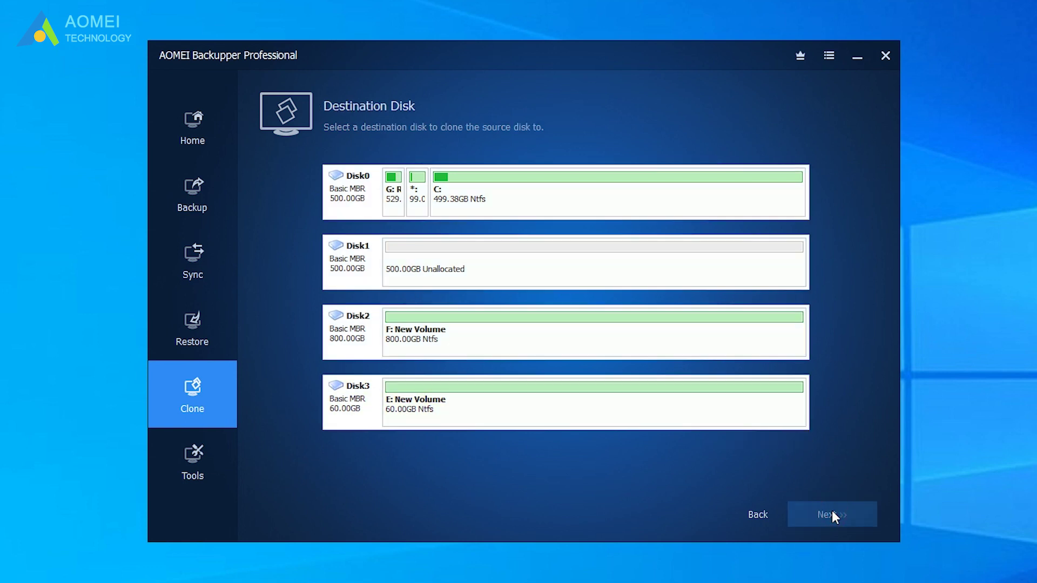
click(725, 337)
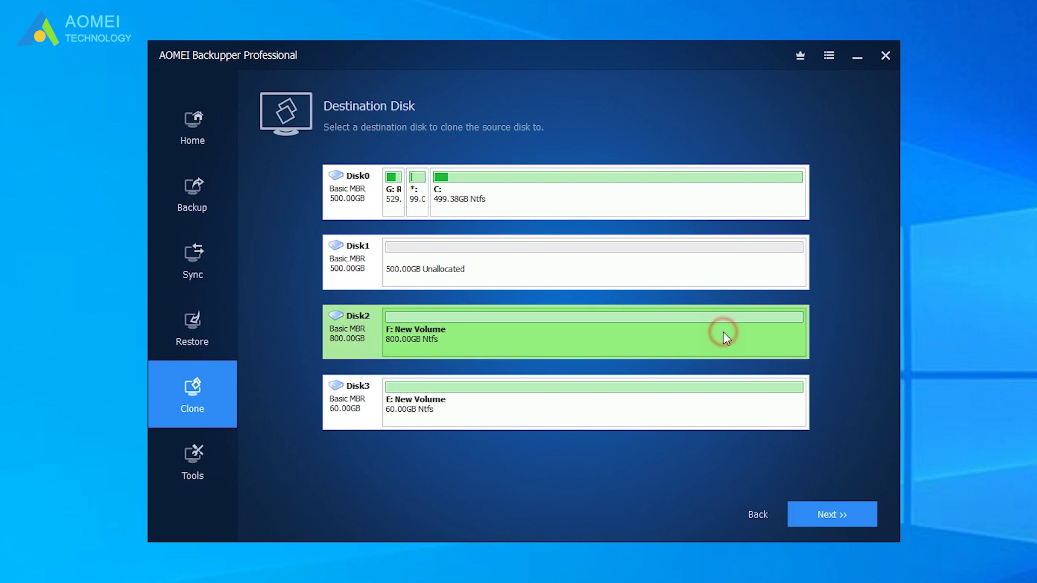
click(839, 519)
click(721, 362)
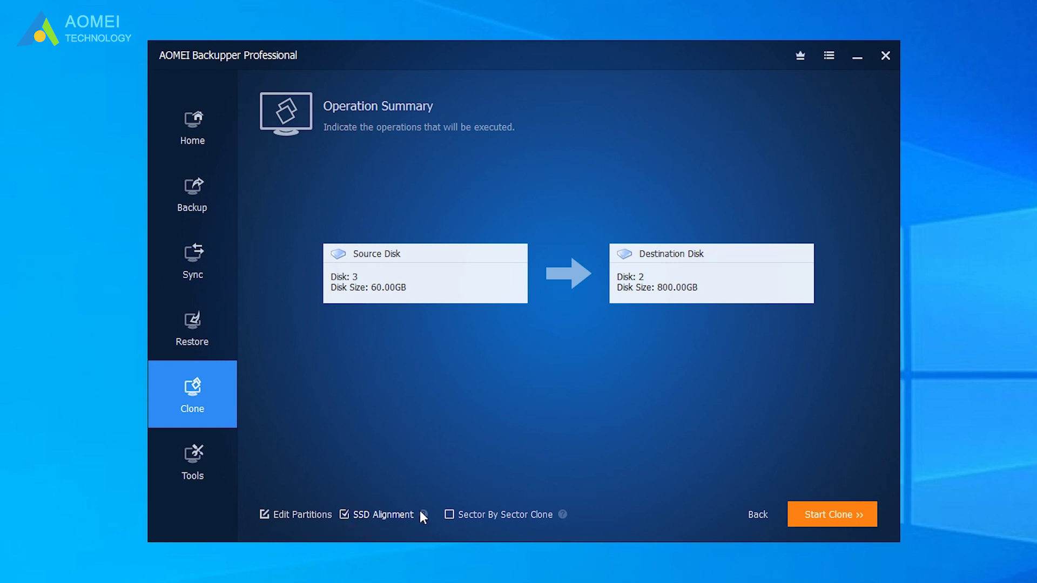
mouse_move(423, 515)
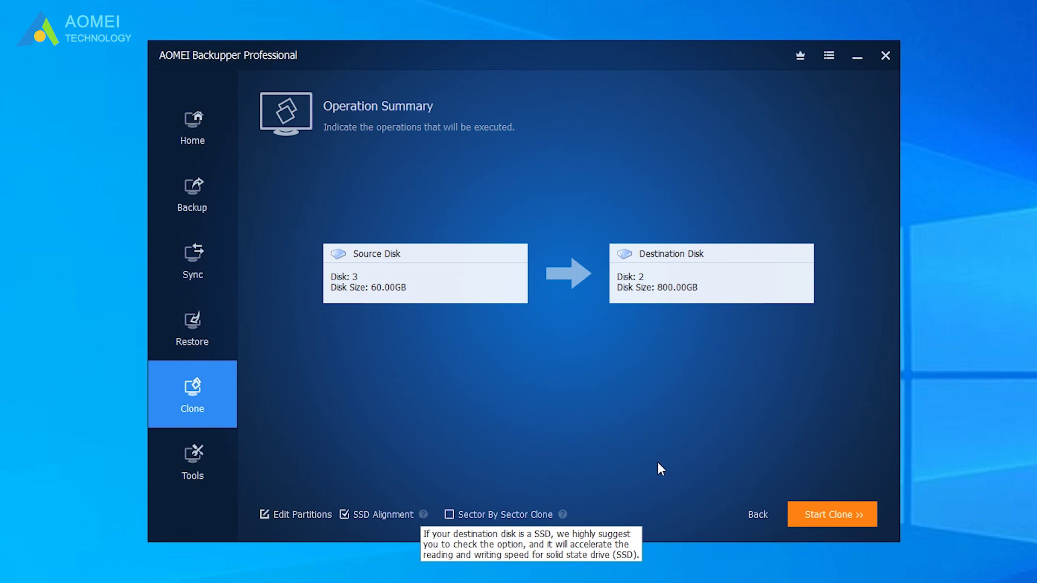
click(841, 514)
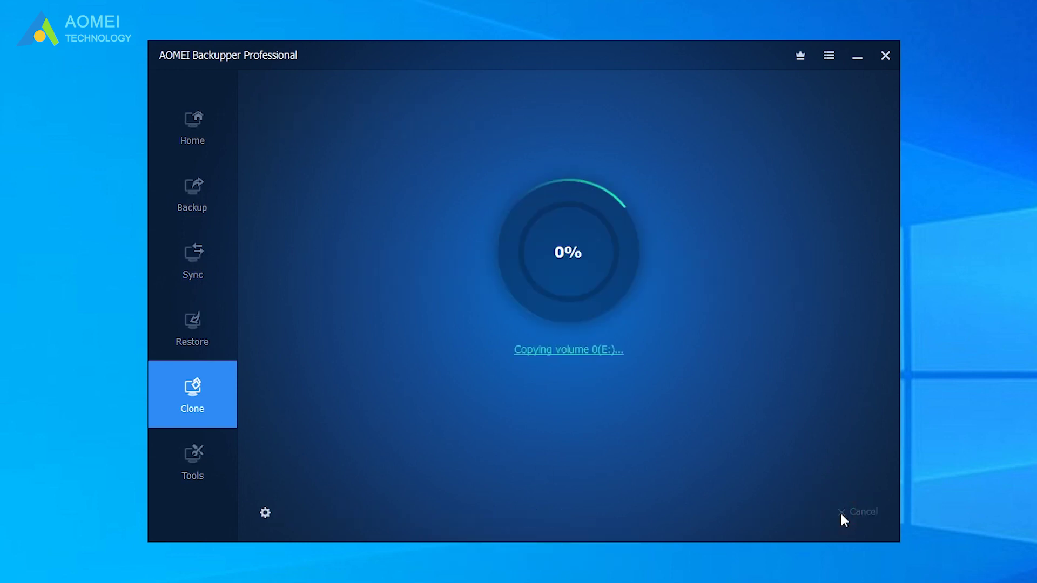